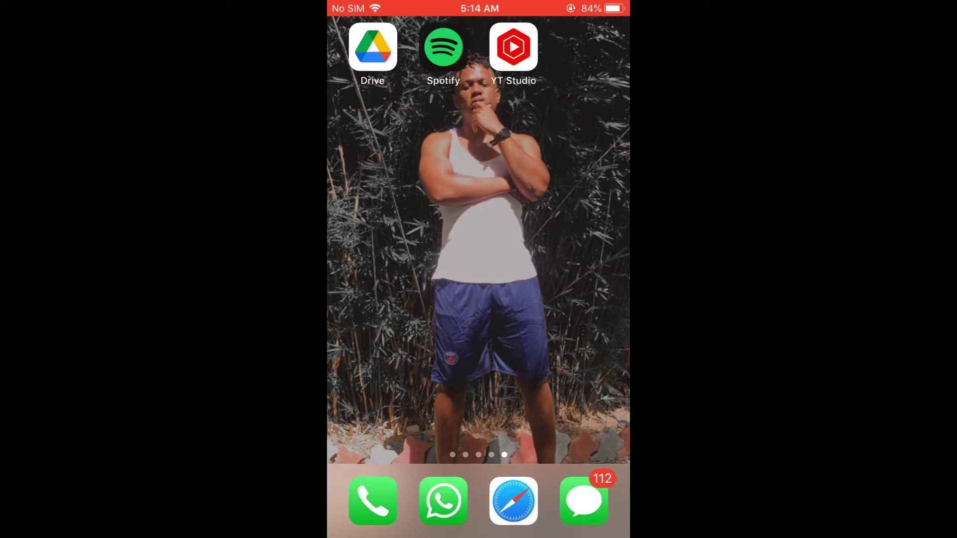
Step: Launch Spotify from the iOS home screen
click(443, 46)
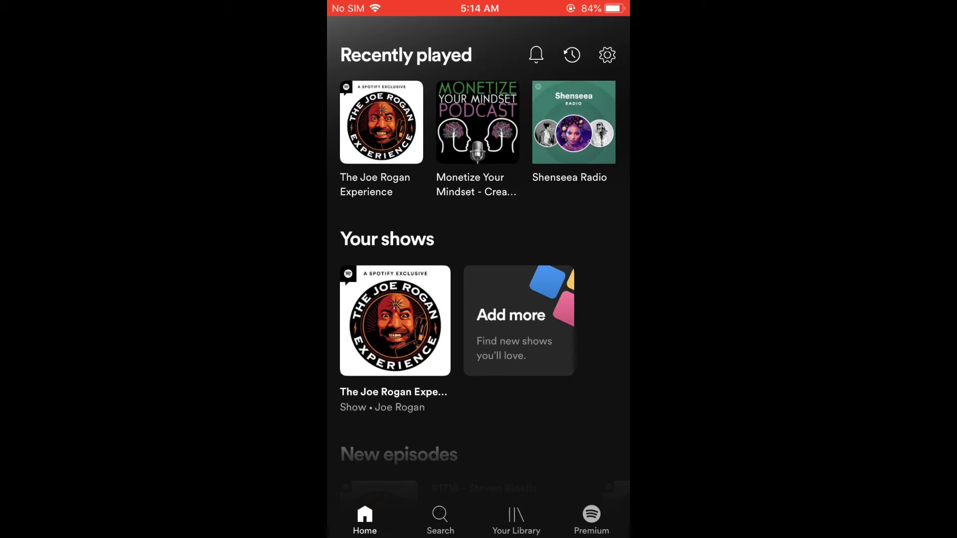
Step: Open Spotify's Settings page from the gear icon on Home
click(607, 55)
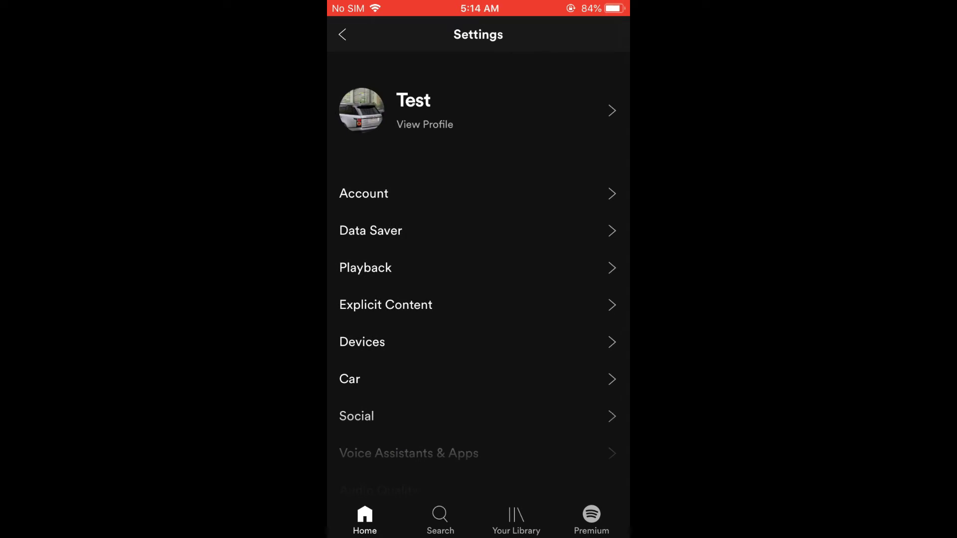
scroll(479, 300, down, 8)
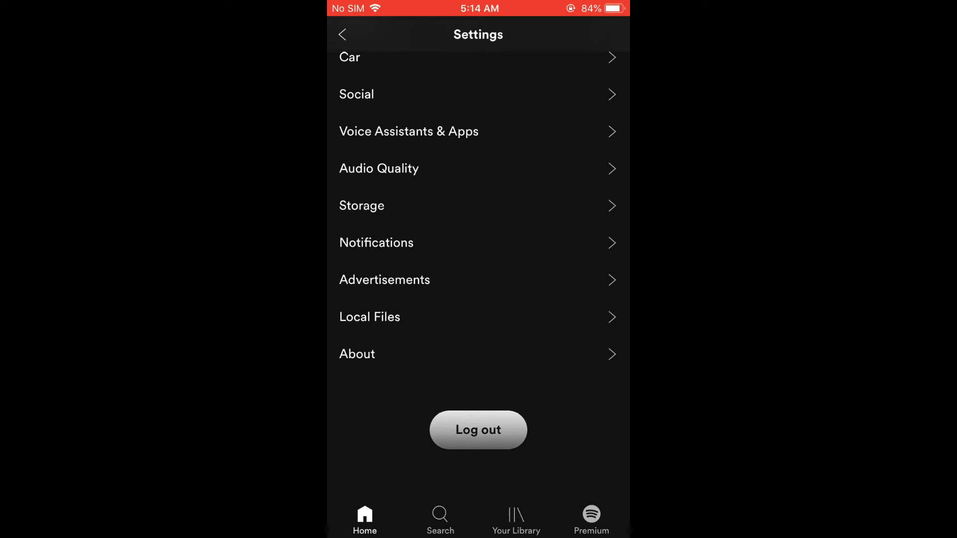
Step: Start logging out, then cancel the Log Out alert to stay signed in
click(478, 430)
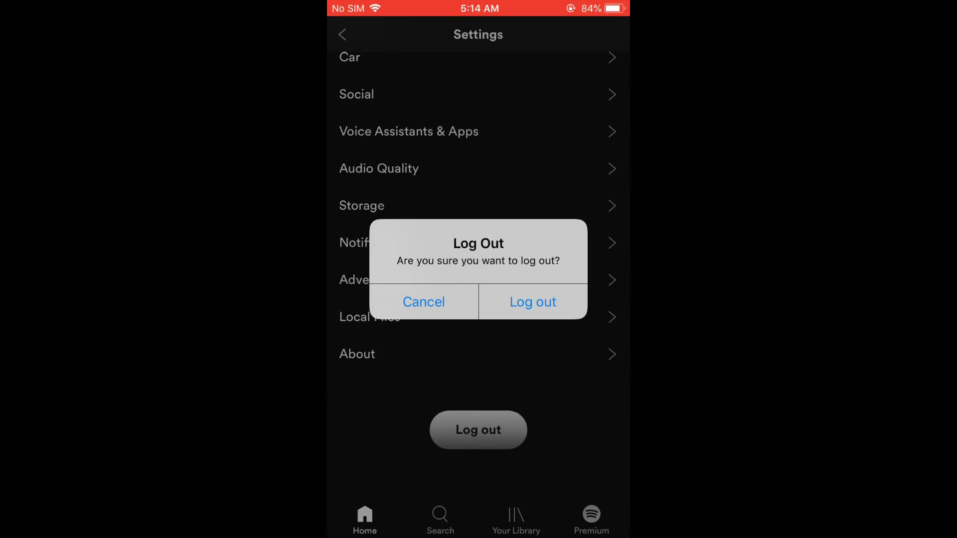
click(423, 303)
click(343, 35)
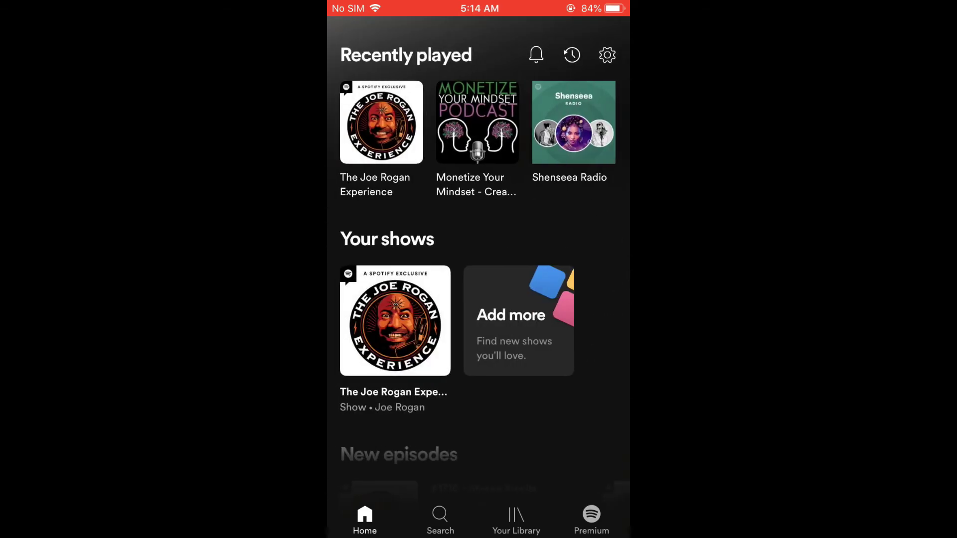
click(608, 54)
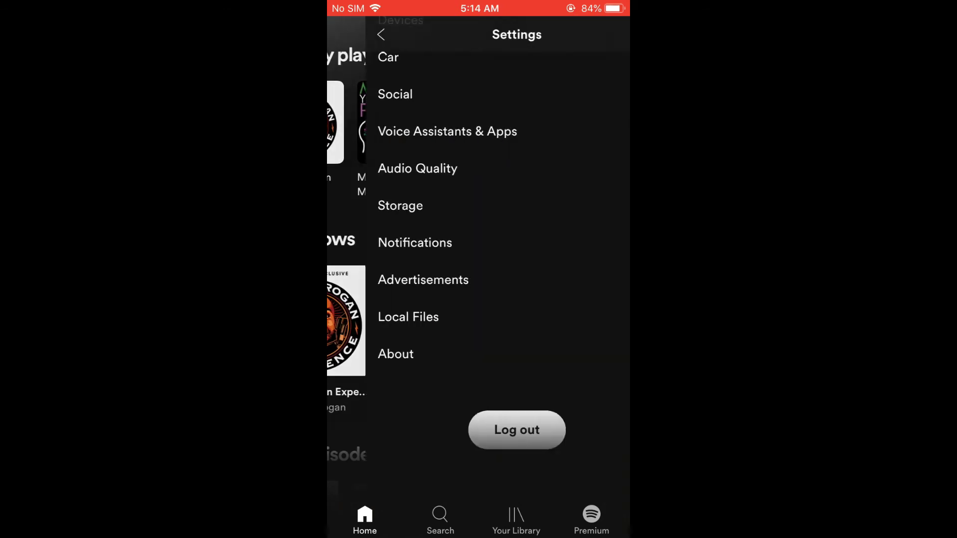
scroll(478, 262, down, 1)
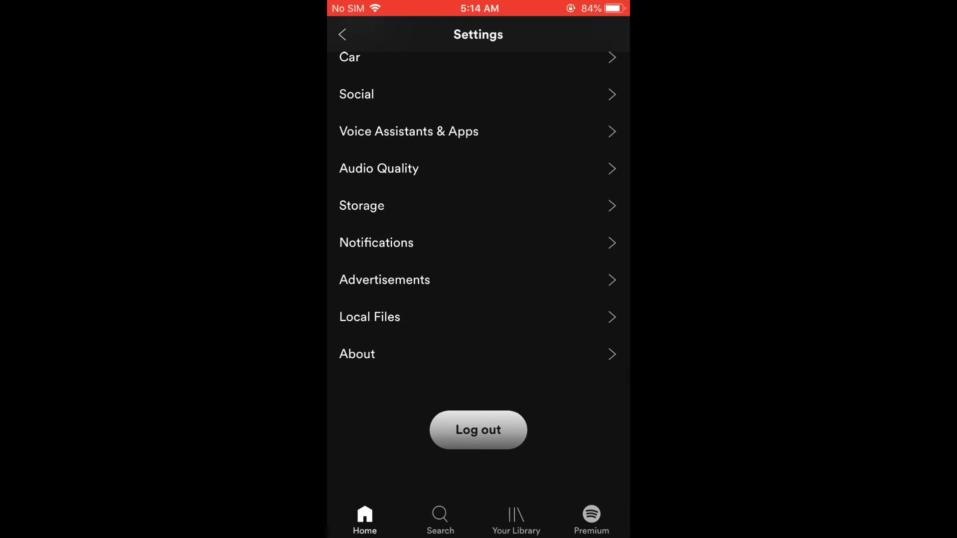
Step: Tap Log out at the bottom of Settings to show the Log Out alert again
click(478, 430)
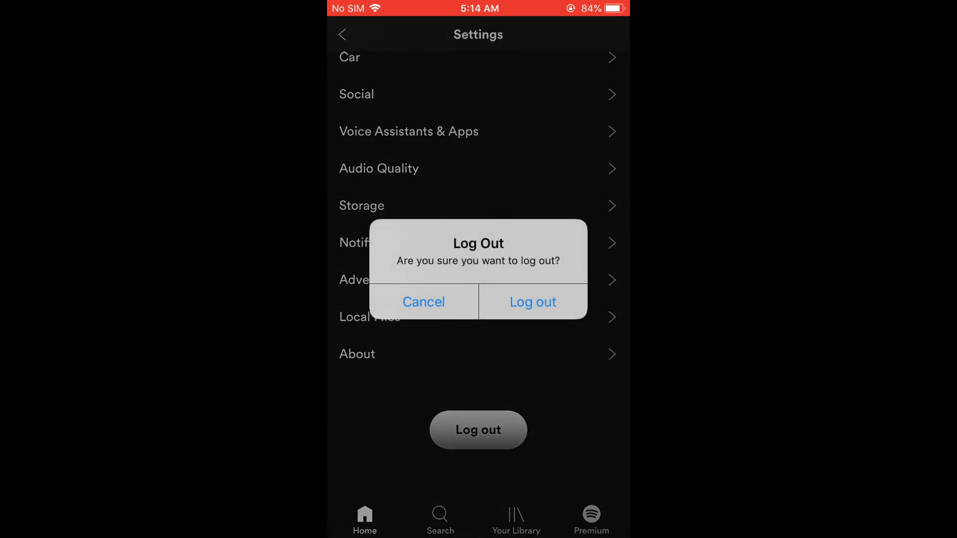